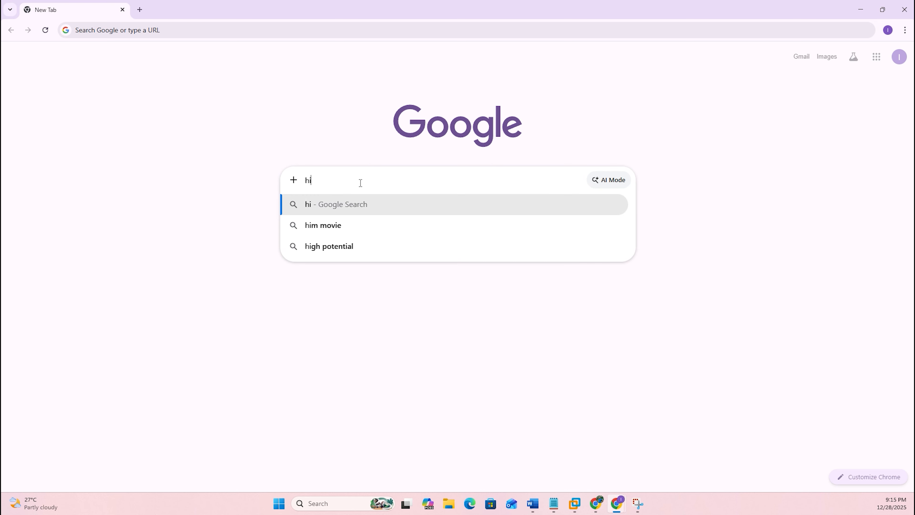
Search the web for "hiren bootcd".
type("ren")
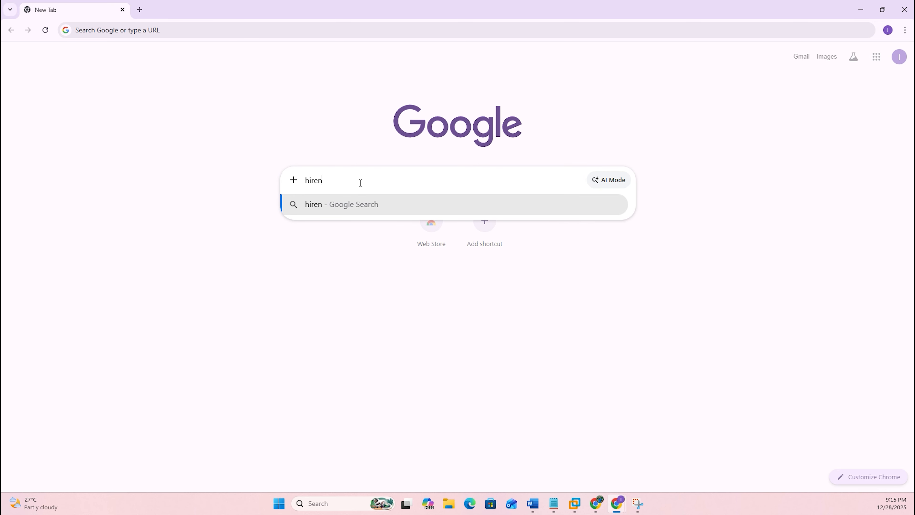
type(" boot")
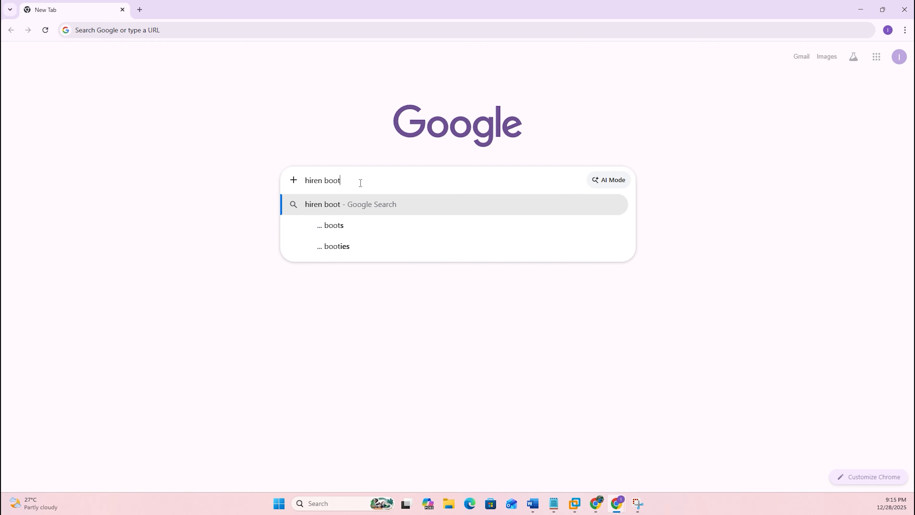
type("cd")
key("Return")
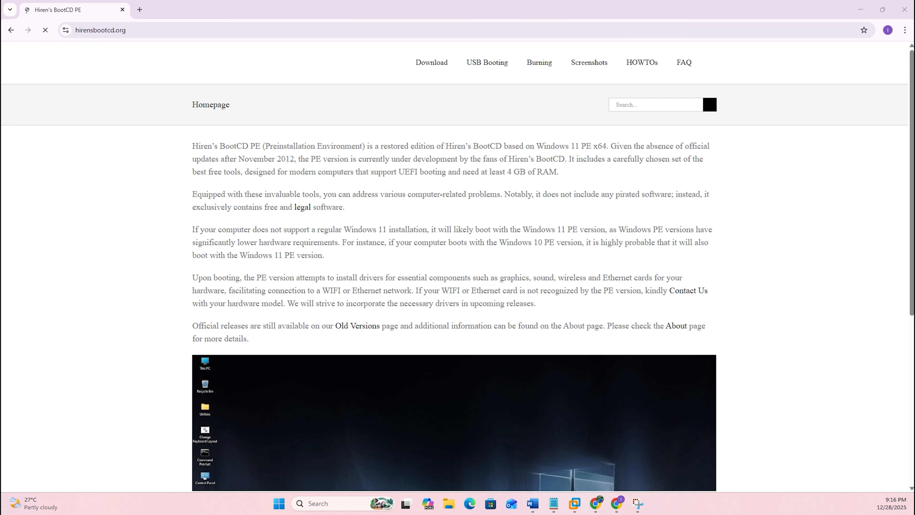
Download HBCD_PE_x64.iso from the Hiren's BootCD PE download page and check the browser's downloads.
left_click(433, 66)
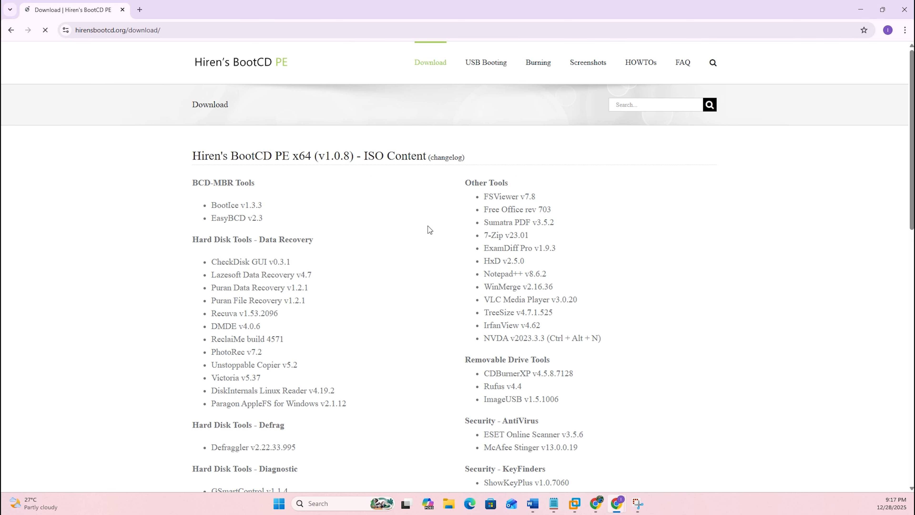
scroll(429, 227, "down", 10)
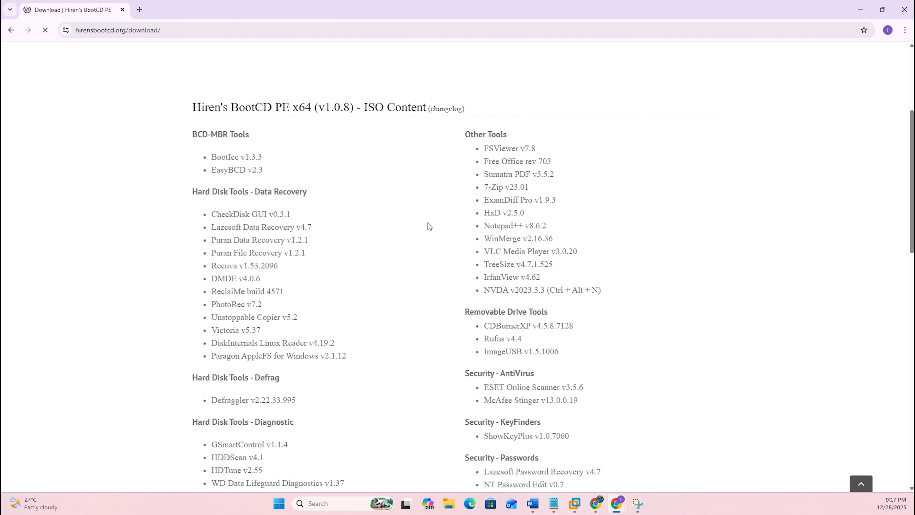
scroll(429, 226, "down", 9)
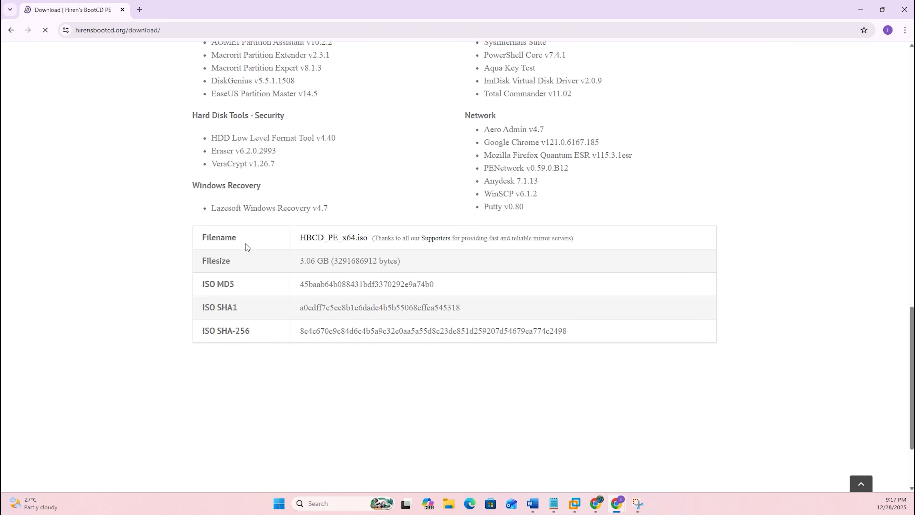
left_click(318, 238)
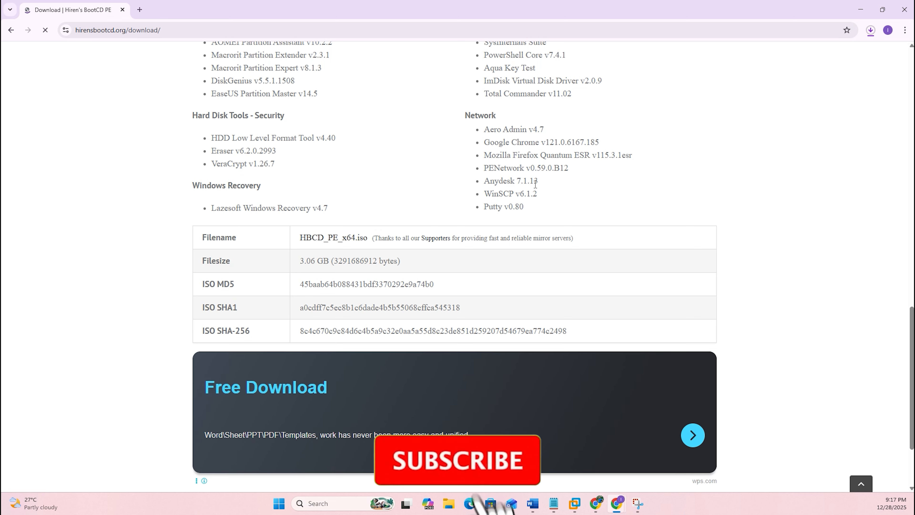
left_click(871, 31)
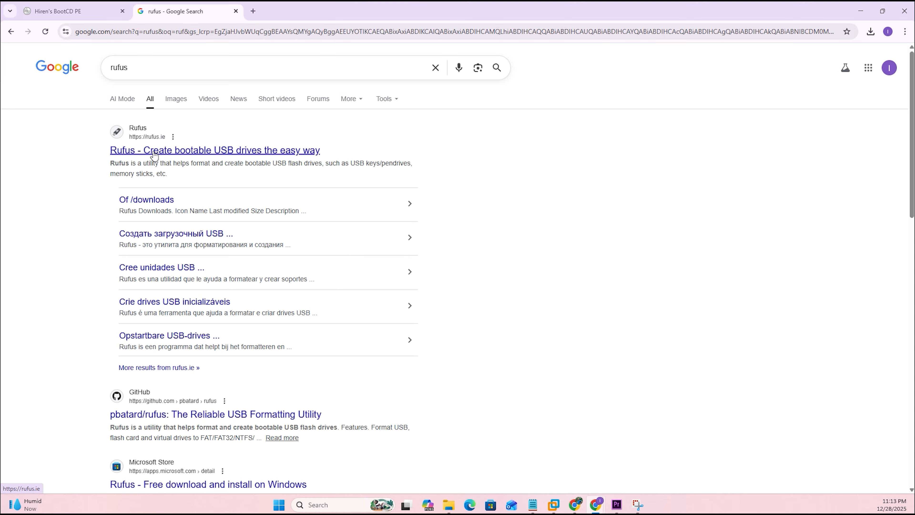
Download the portable rufus-4.11p.exe from the official Rufus site and show the file in its folder.
left_click(155, 155)
scroll(318, 188, "down", 10)
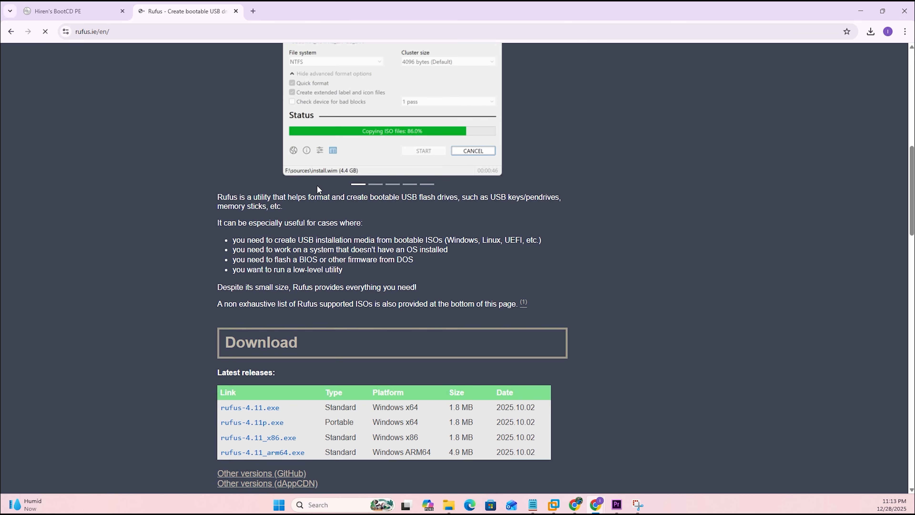
scroll(316, 195, "down", 5)
left_click(280, 233)
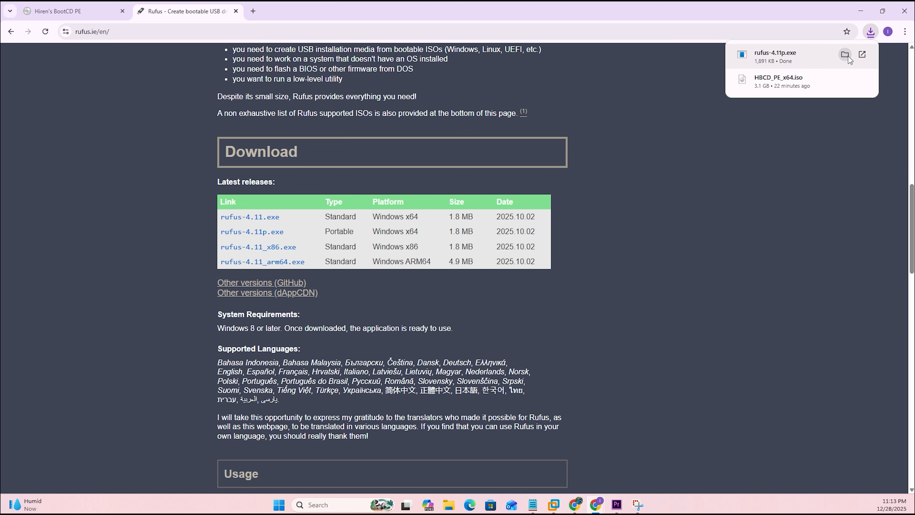
left_click(845, 54)
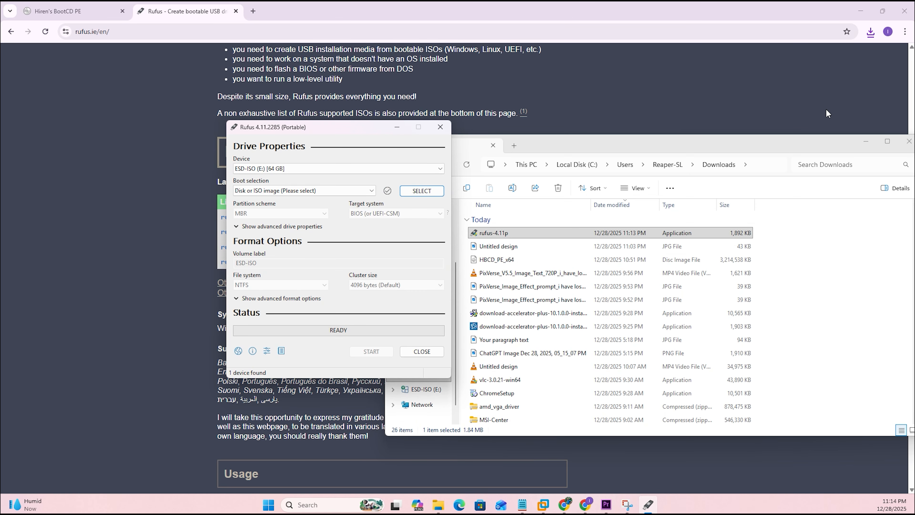
Close the Downloads folder window and load the HBCD_PE_x64 disc image as the boot selection in Rufus.
left_click(909, 141)
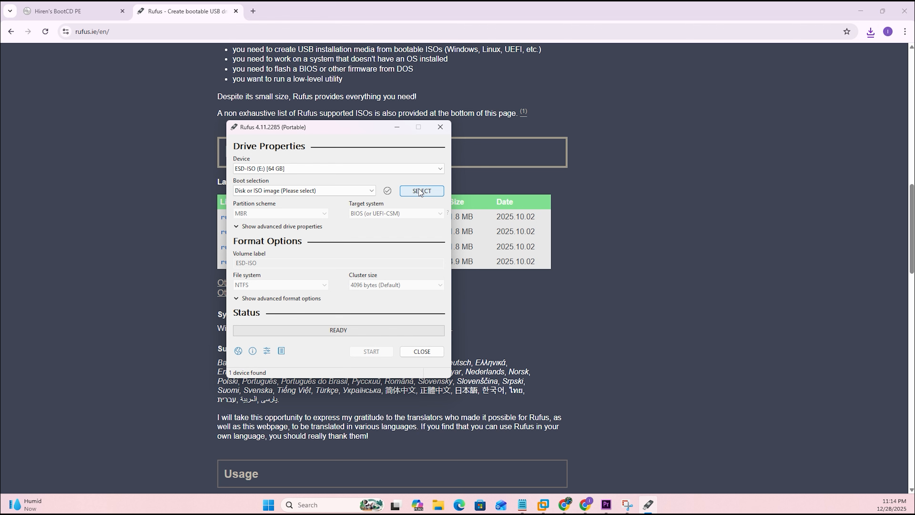
left_click(420, 192)
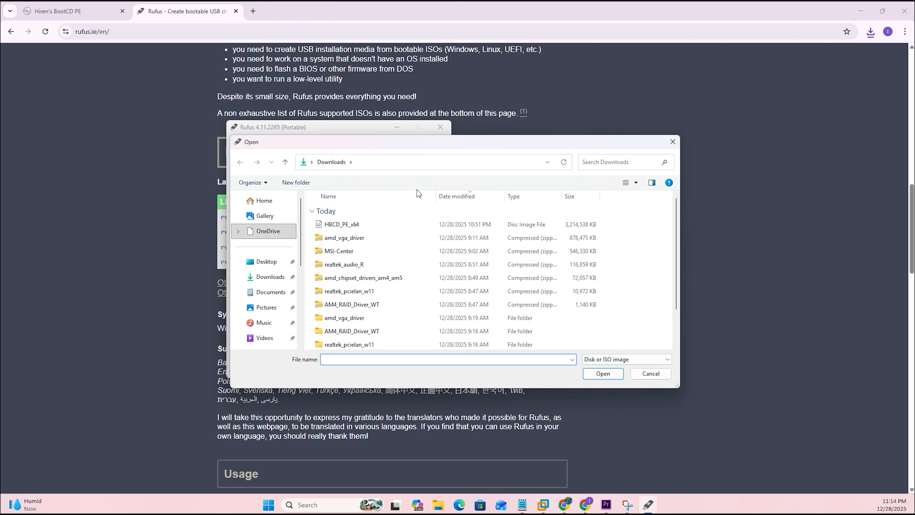
left_click(363, 224)
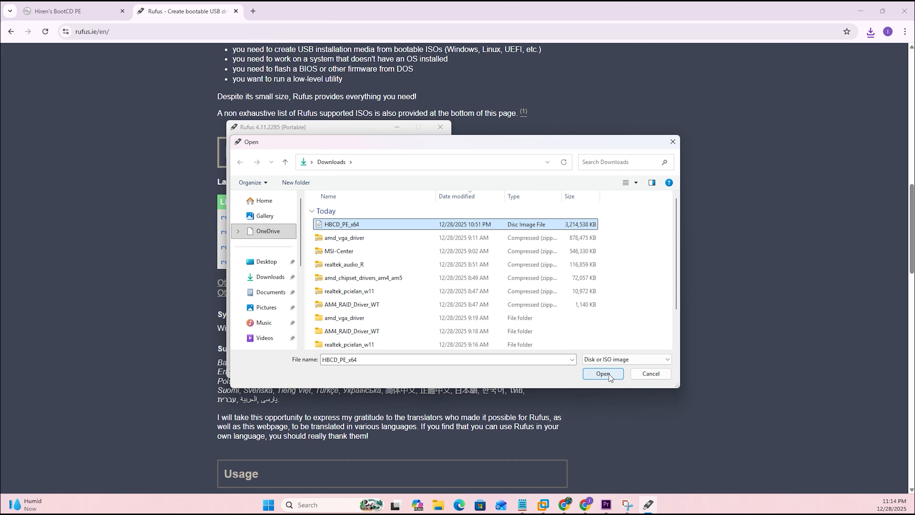
left_click(602, 374)
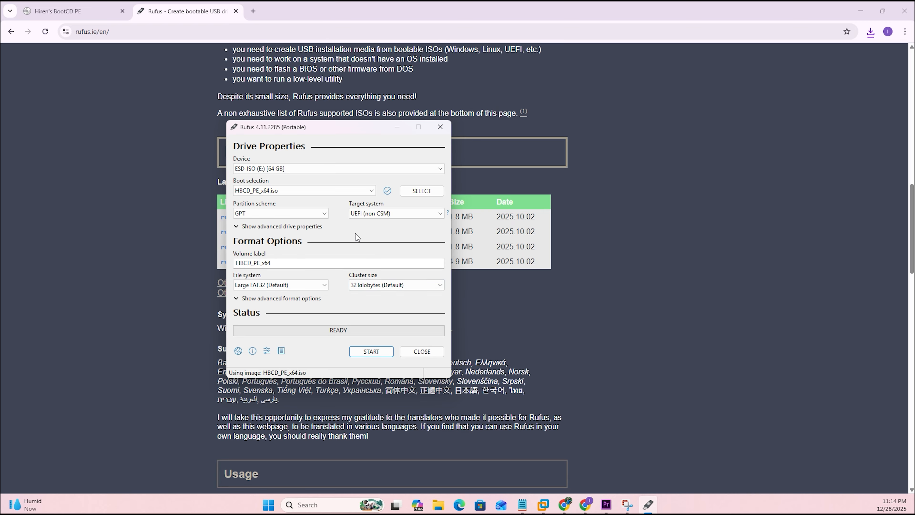
left_click(320, 214)
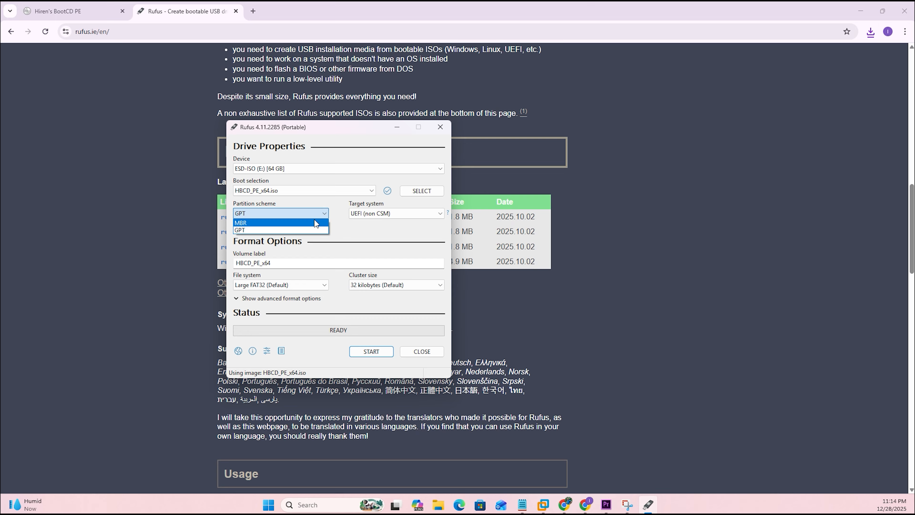
left_click(315, 223)
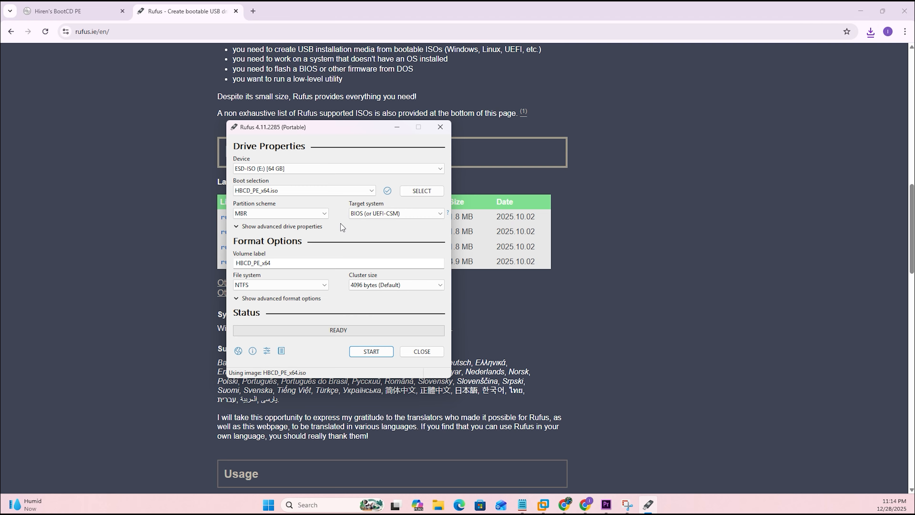
left_click(379, 353)
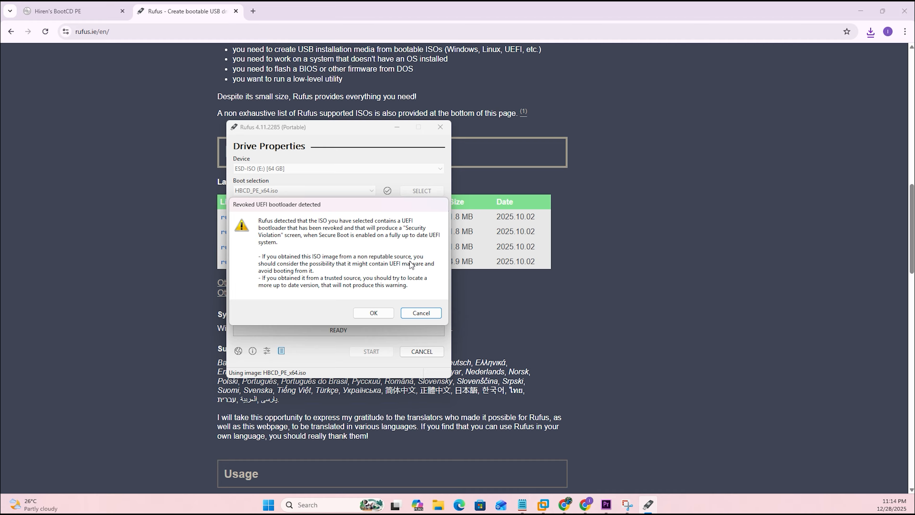
left_click(421, 312)
left_click(279, 213)
left_click(278, 231)
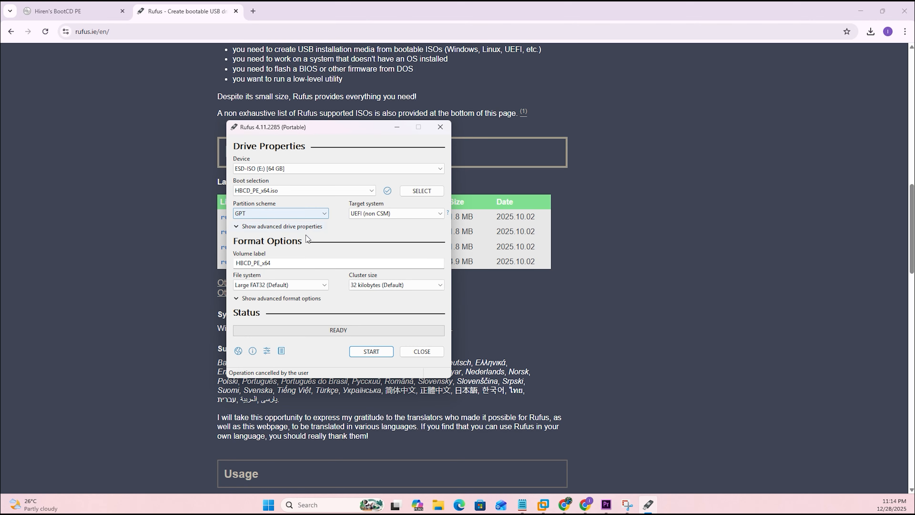
left_click(371, 352)
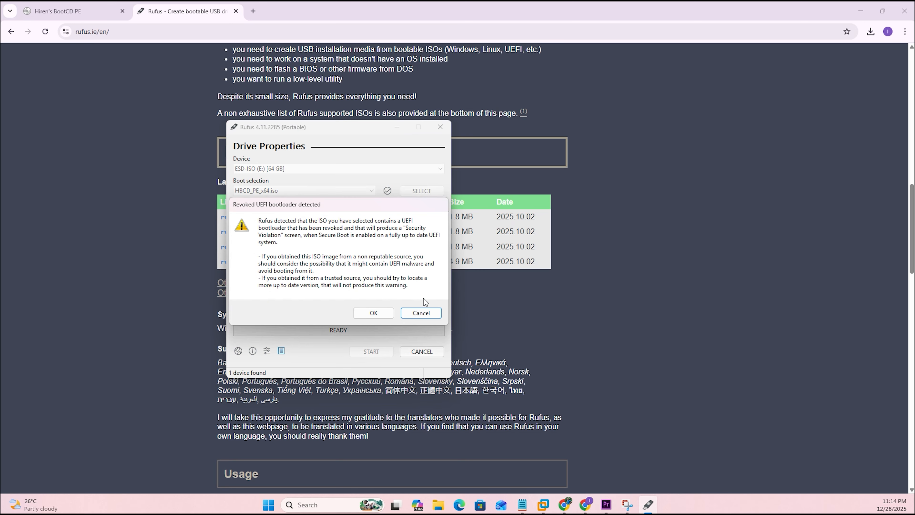
left_click(424, 312)
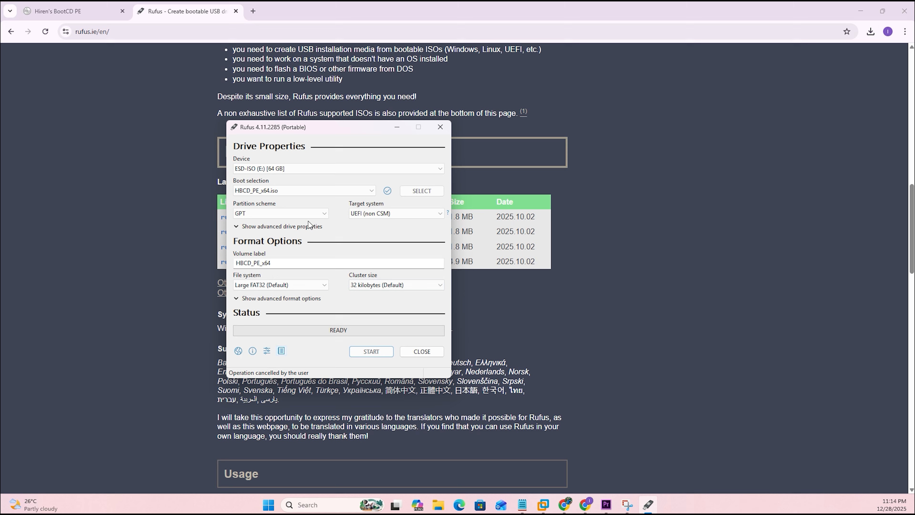
left_click(286, 216)
left_click(283, 223)
left_click(282, 217)
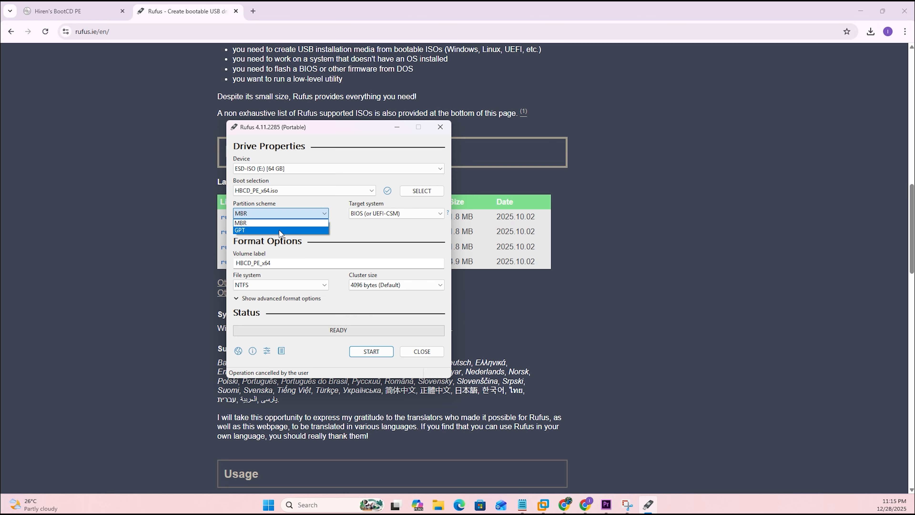
left_click(279, 229)
Set the partition scheme to MBR and start writing the image to the 64 GB USB drive, accepting the bootloader and data-loss warnings.
left_click(286, 213)
left_click(282, 226)
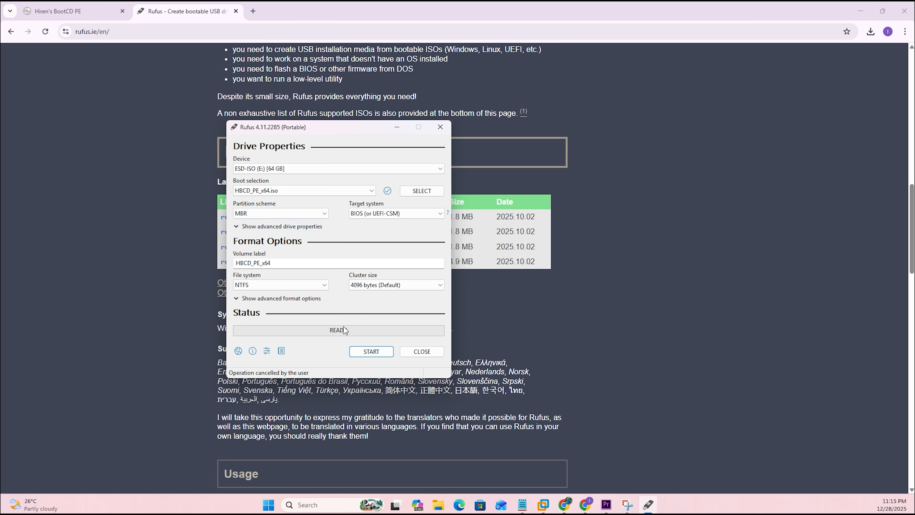
left_click(367, 355)
left_click(373, 313)
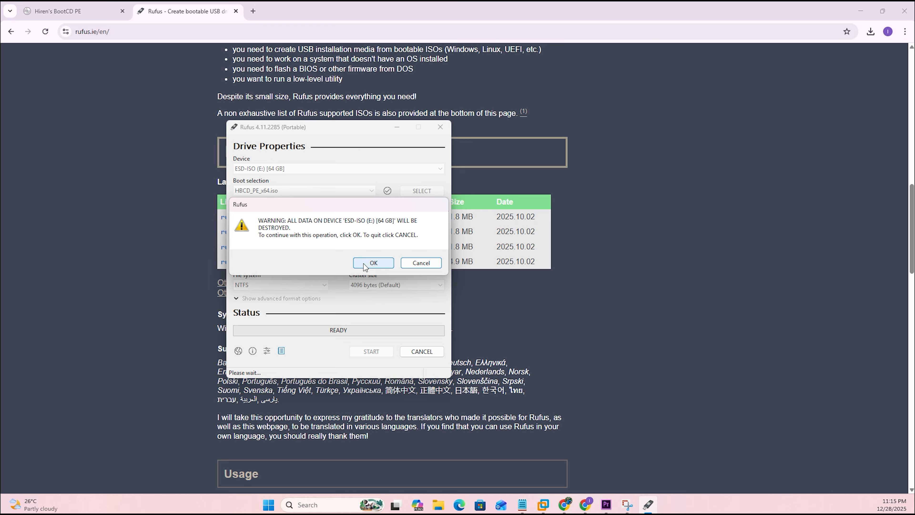
left_click(372, 263)
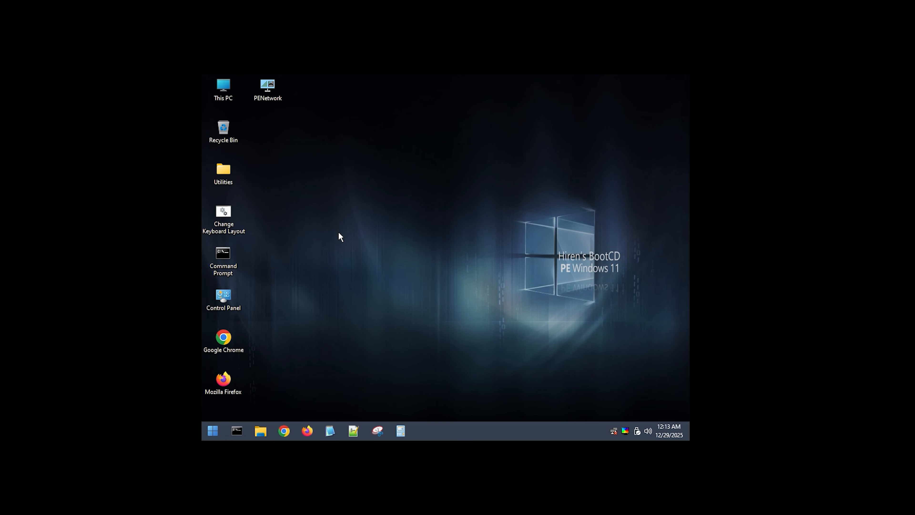
In the booted Hiren's BootCD PE desktop, bring up the password tools among the installed security programs.
left_click(214, 431)
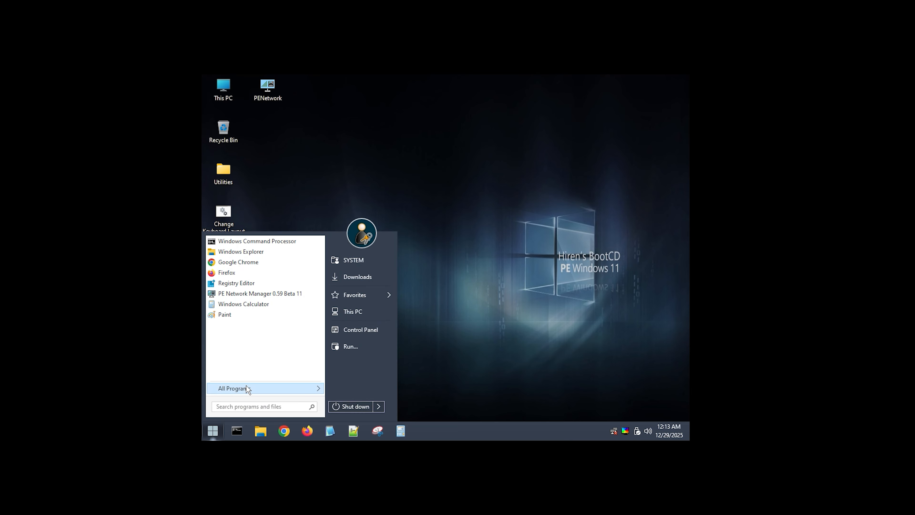
mouse_move(247, 388)
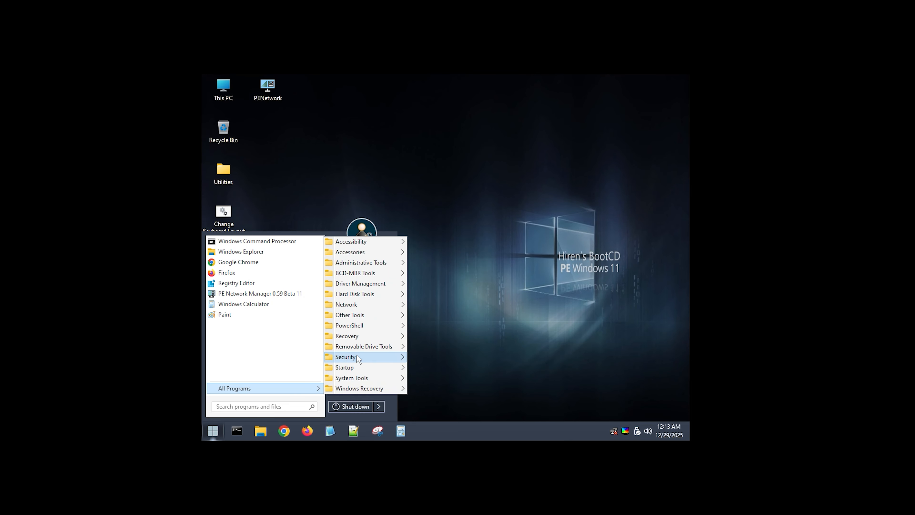
mouse_move(359, 336)
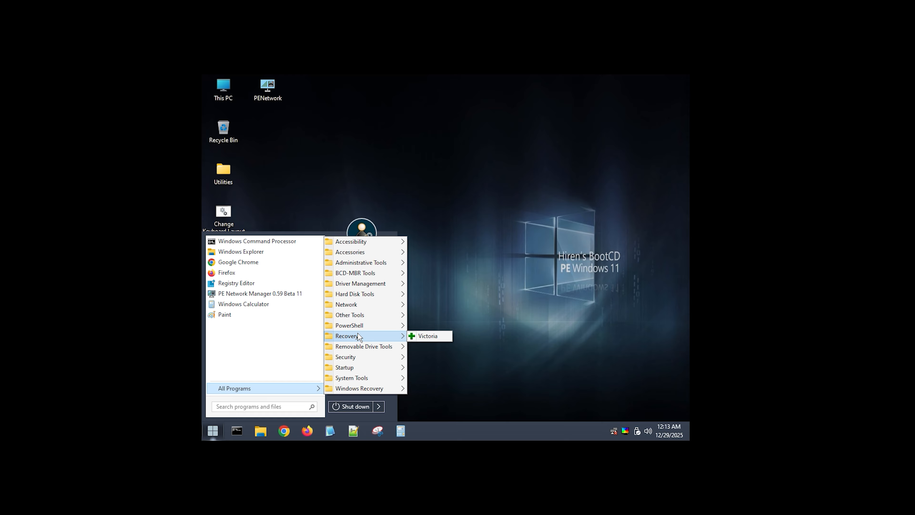
mouse_move(364, 357)
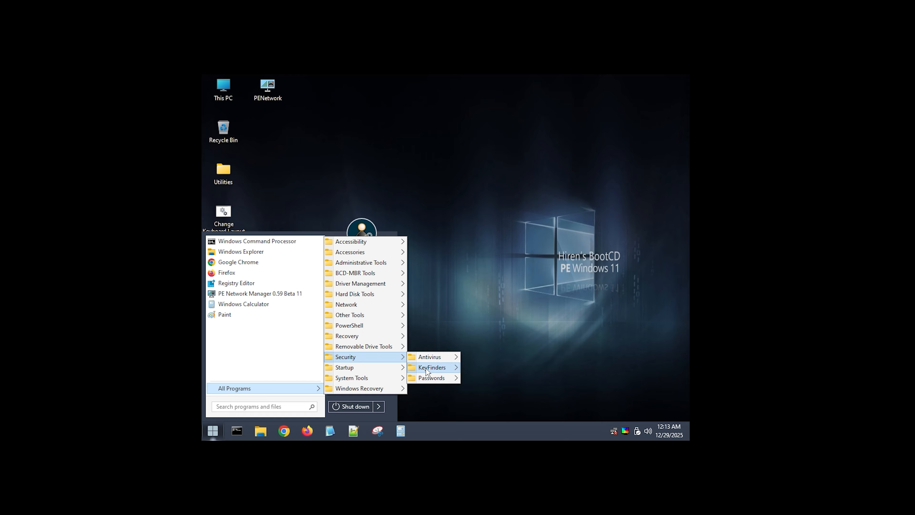
mouse_move(433, 382)
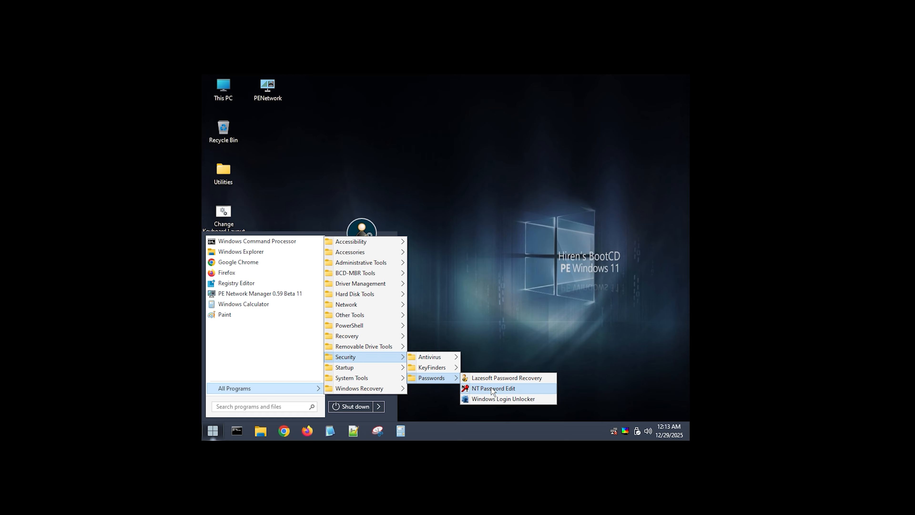